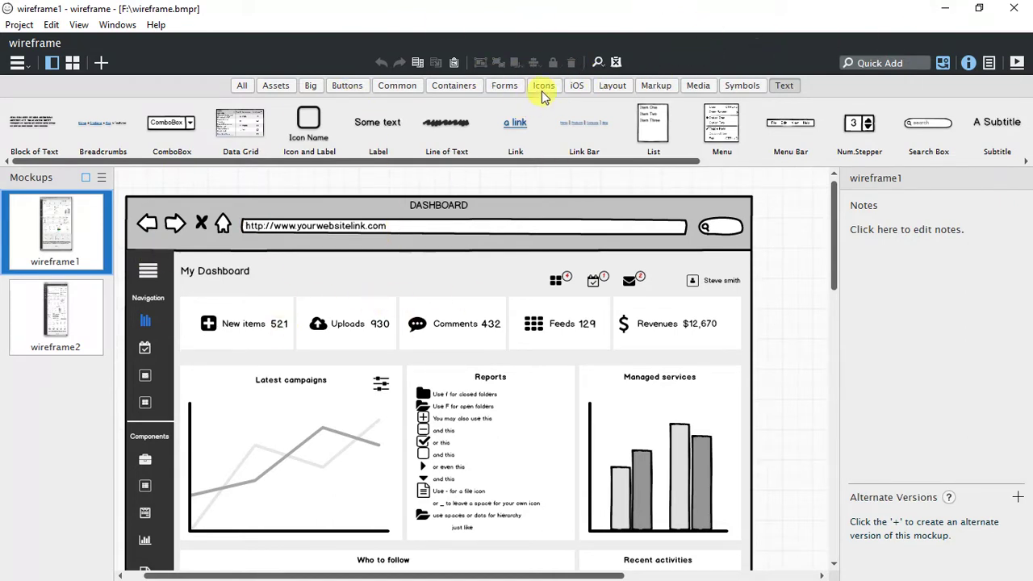
# - Add the align-left icon to the dashboard header and swap it for the Apple icon
pyautogui.click(542, 86)
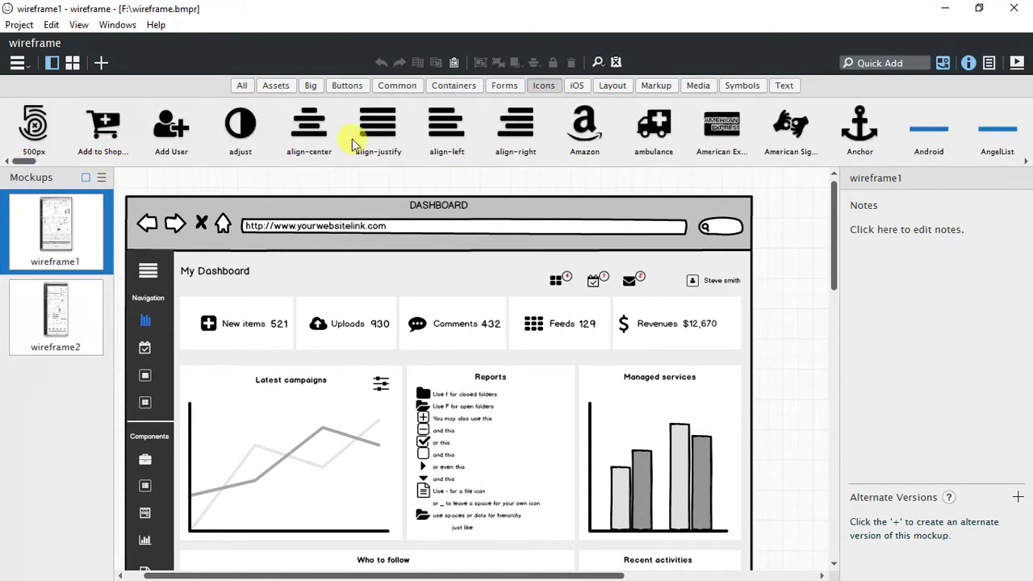
pyautogui.doubleClick(435, 133)
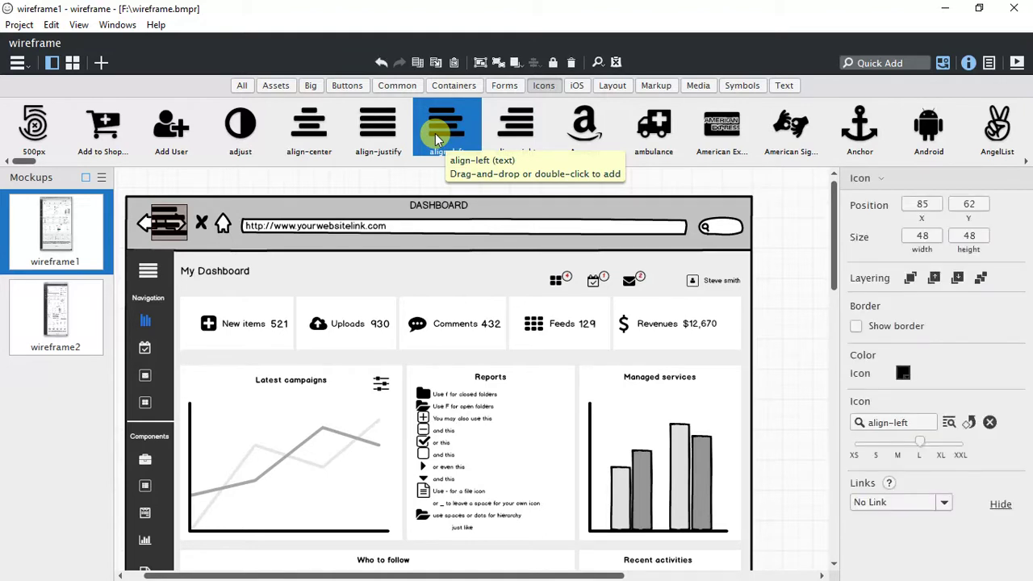
pyautogui.click(165, 222)
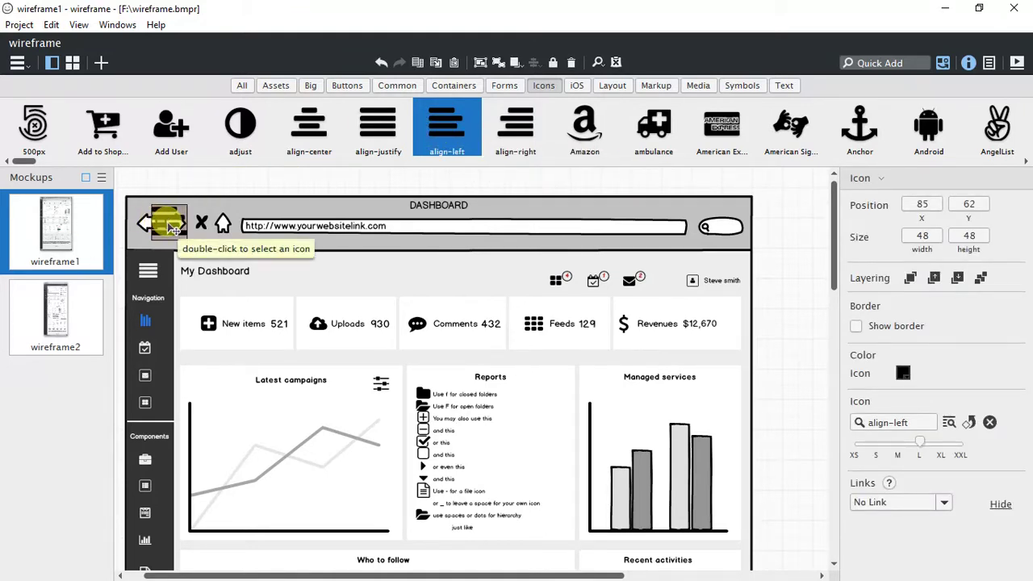
pyautogui.doubleClick(165, 223)
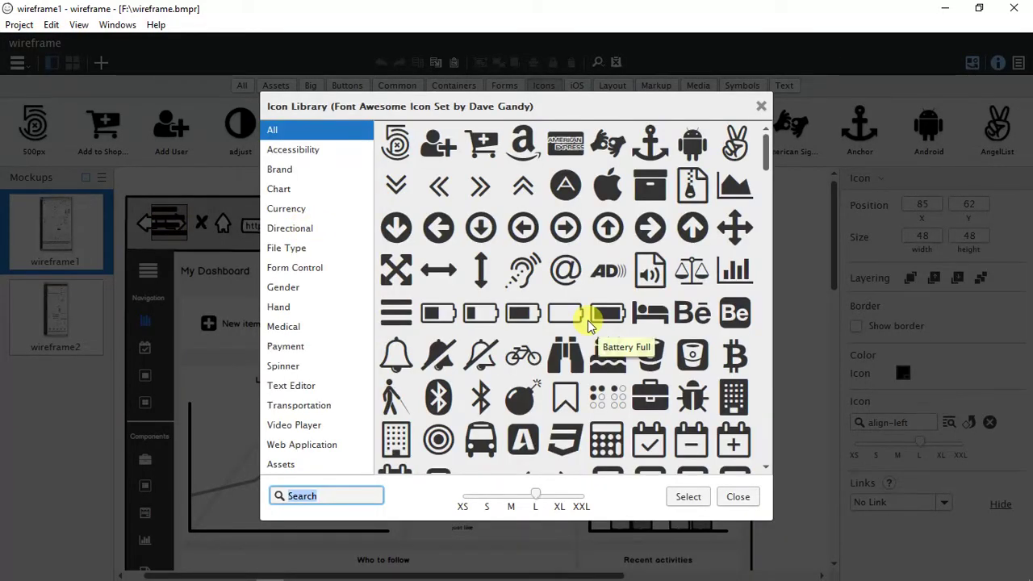
pyautogui.click(608, 197)
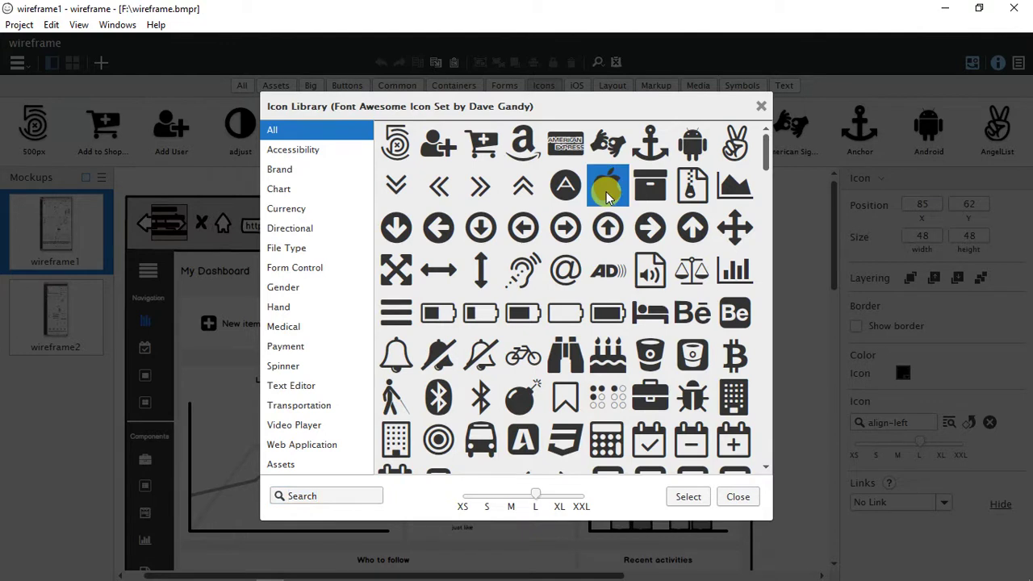
# - Move the Apple icon beside My Dashboard and shrink it to size S
pyautogui.click(761, 106)
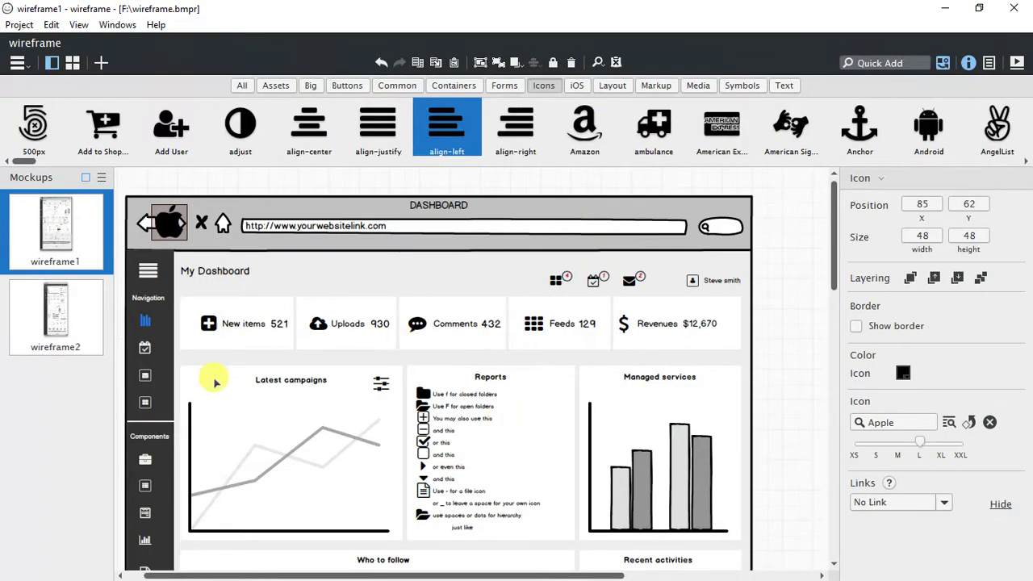
pyautogui.moveTo(173, 225); pyautogui.dragTo(374, 276)
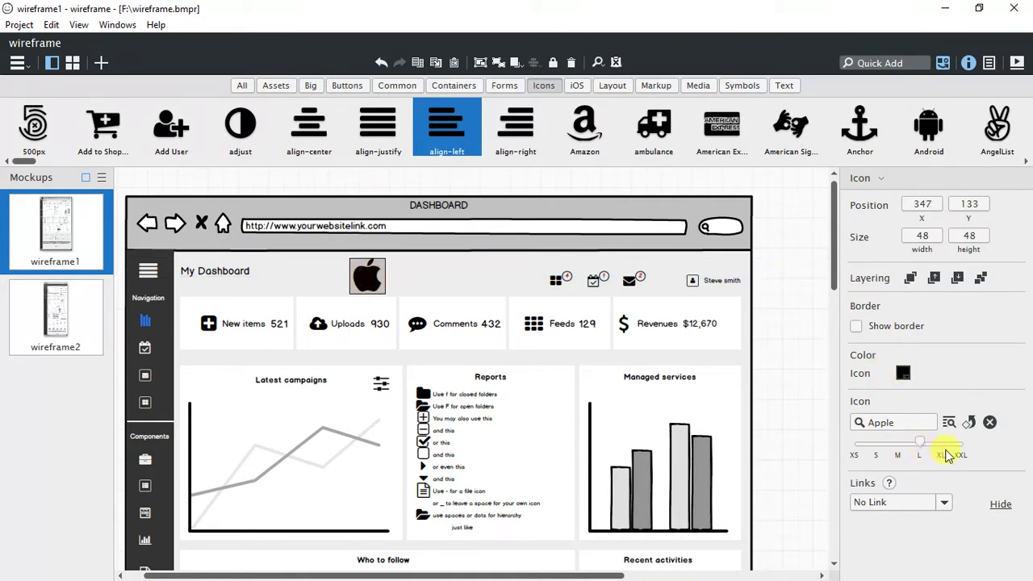
pyautogui.moveTo(925, 445); pyautogui.dragTo(881, 445)
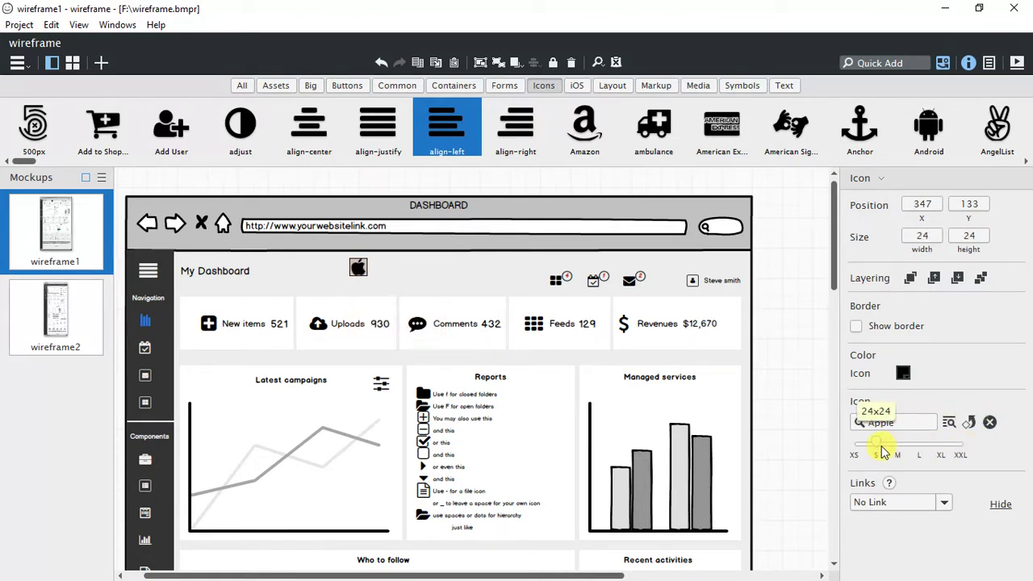
# - Color the Apple icon gray and turn on Show border
pyautogui.click(902, 374)
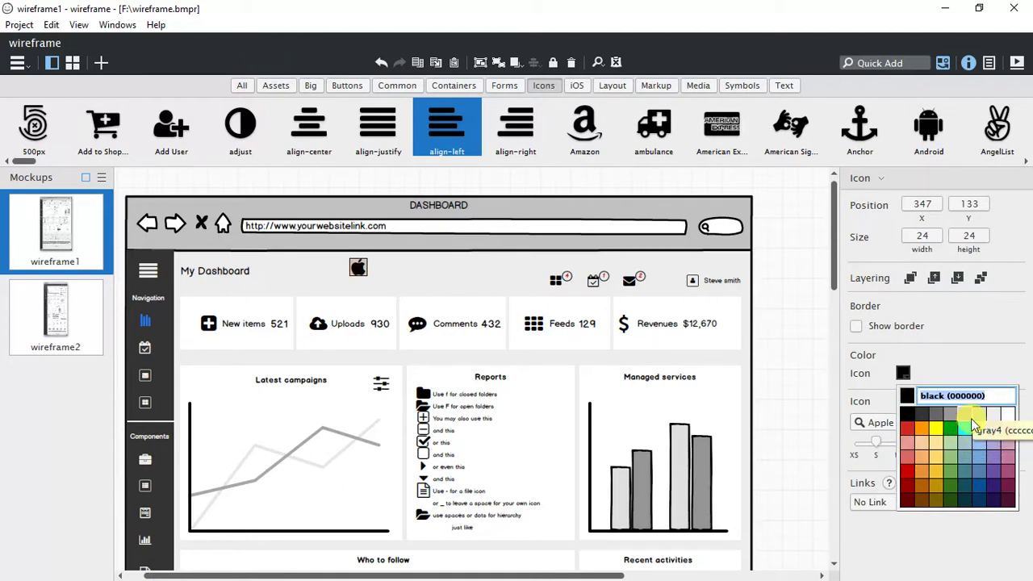
pyautogui.click(948, 412)
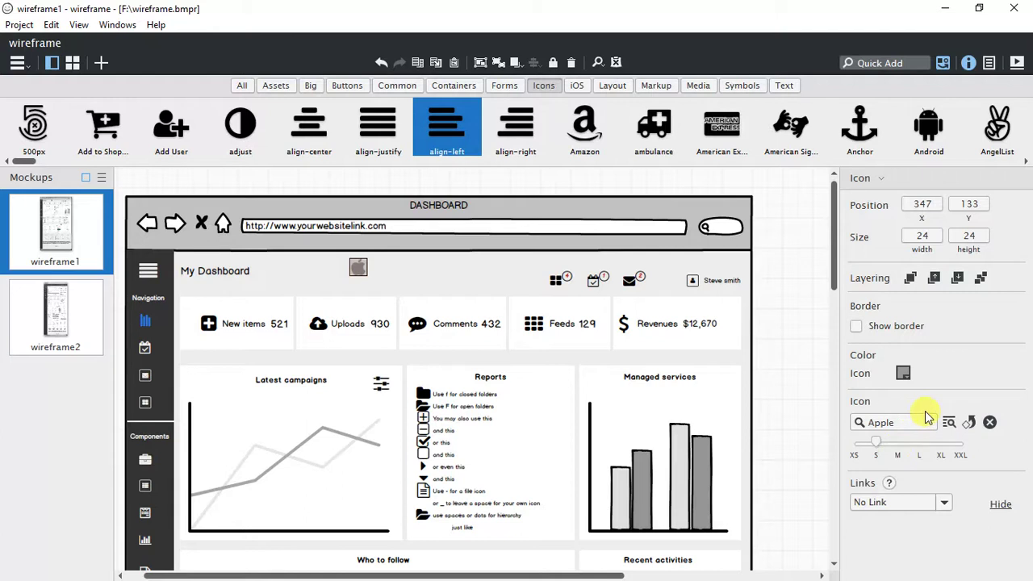
pyautogui.click(903, 374)
pyautogui.click(937, 359)
pyautogui.click(856, 328)
pyautogui.click(793, 292)
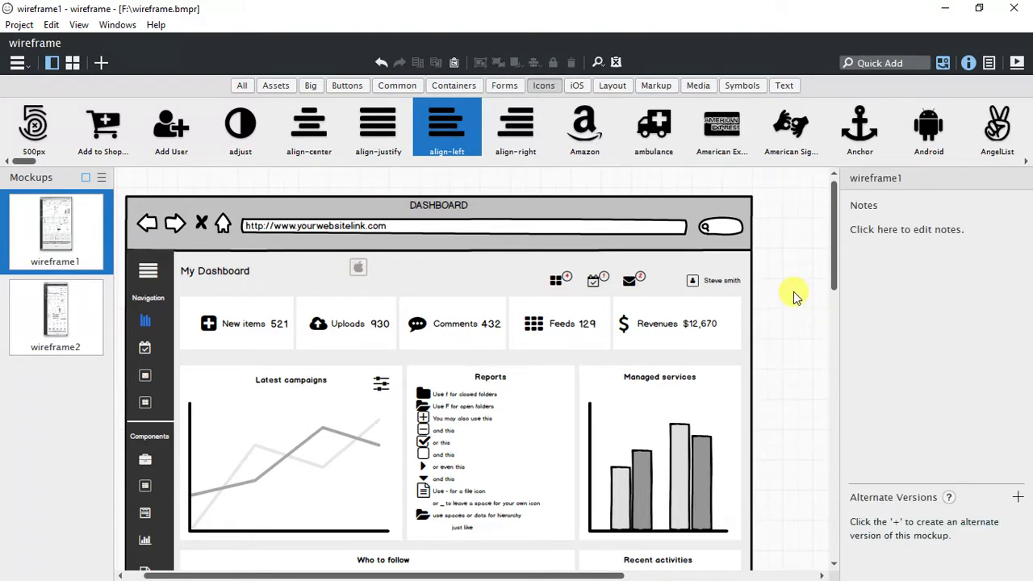
pyautogui.click(358, 270)
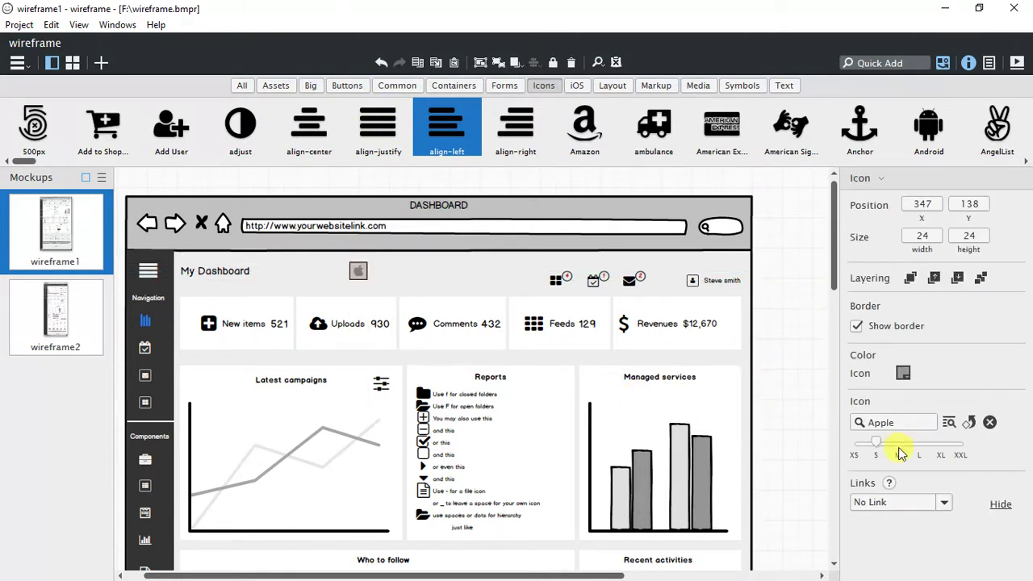
pyautogui.click(944, 503)
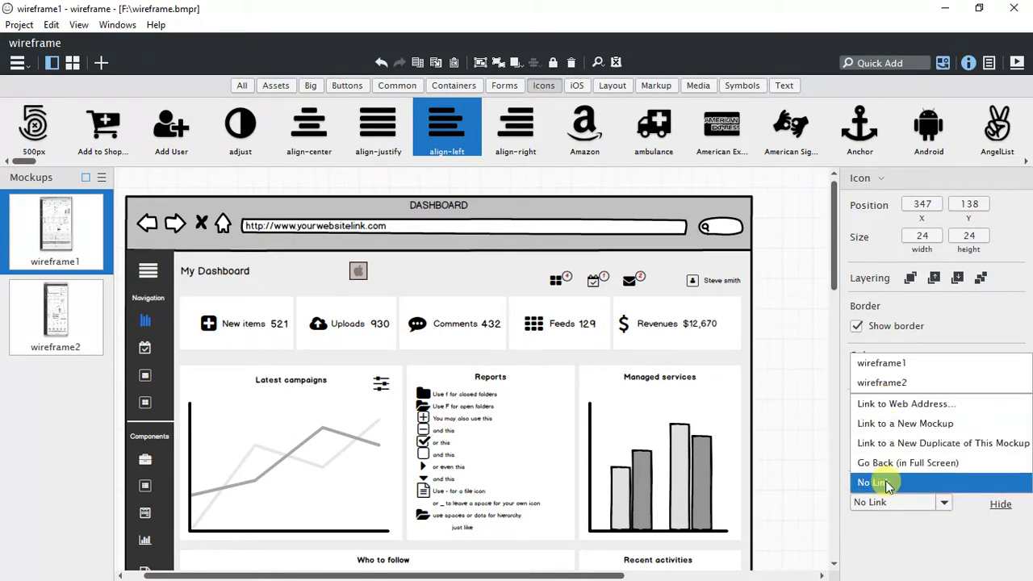
pyautogui.click(776, 338)
pyautogui.click(398, 295)
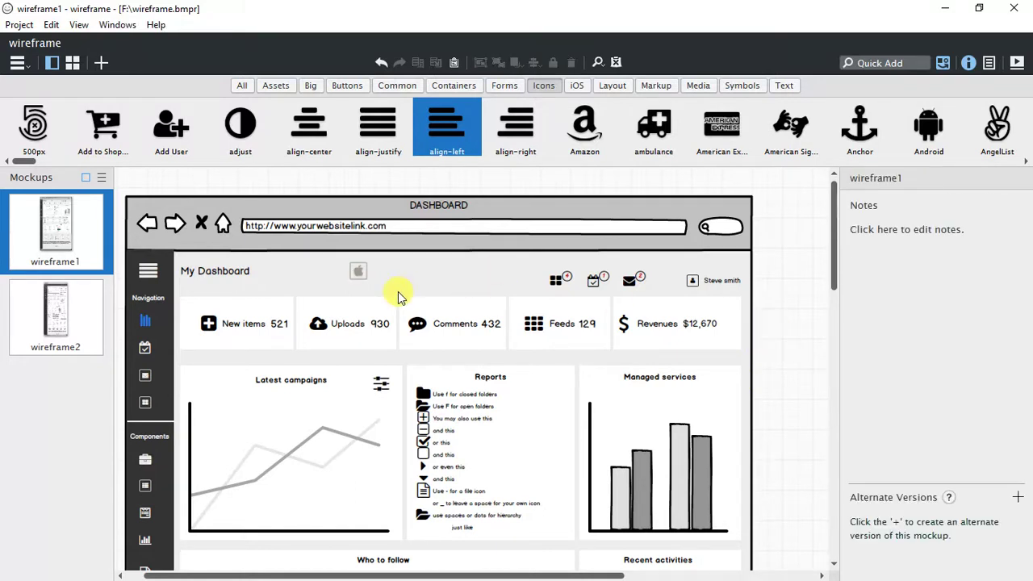
# - Unlock the browser mockup for editing, then lock it again
pyautogui.rightClick(258, 201)
pyautogui.click(313, 212)
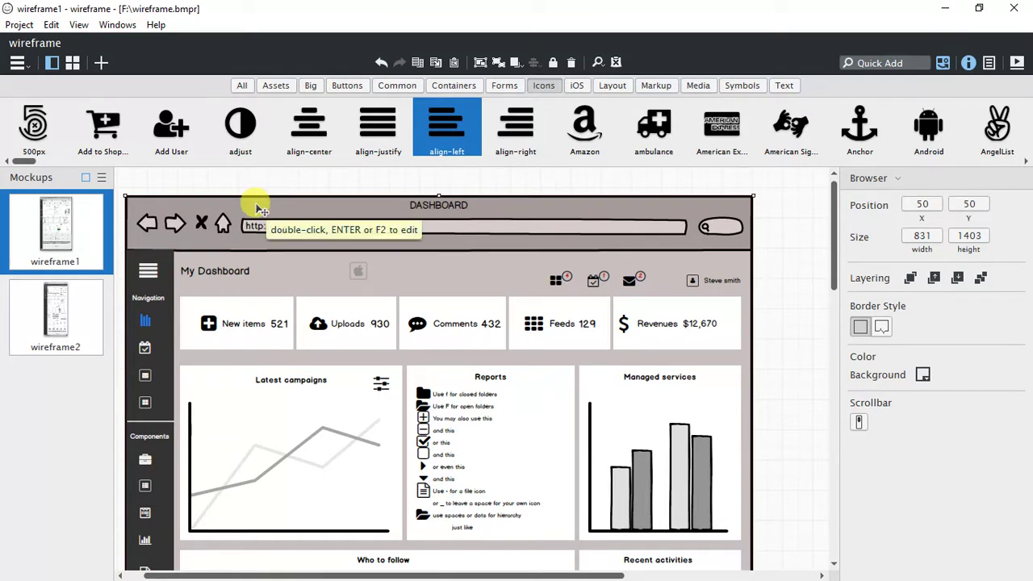
pyautogui.rightClick(257, 204)
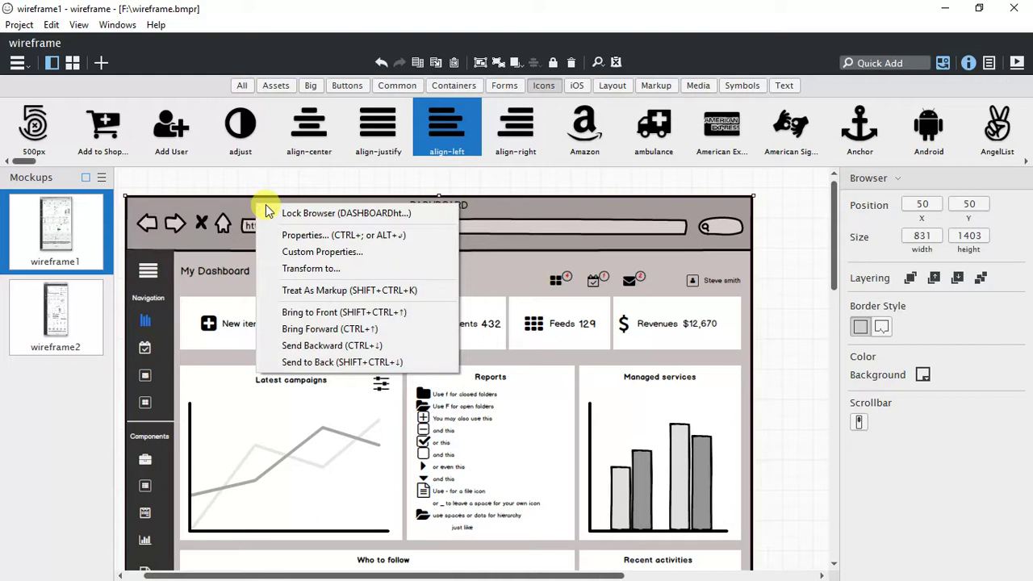
pyautogui.click(295, 211)
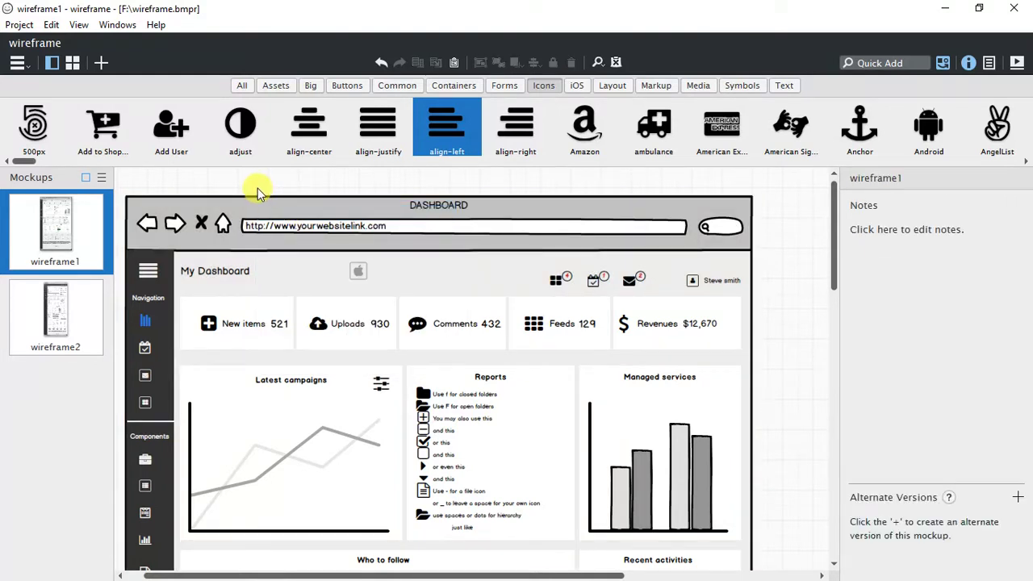
# - Browse the Assets and Big categories, ending on the Containers components
pyautogui.click(275, 85)
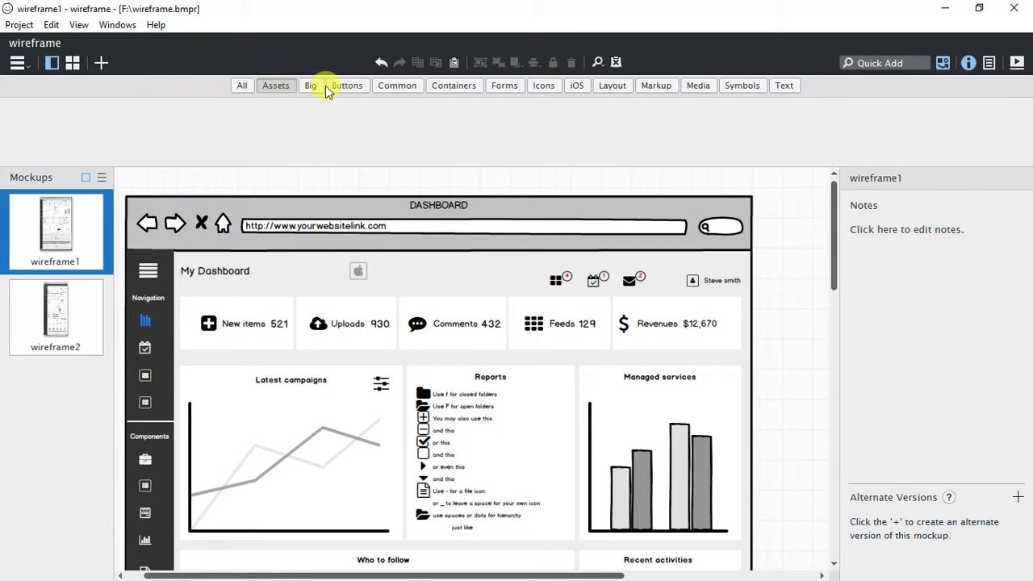
pyautogui.click(313, 85)
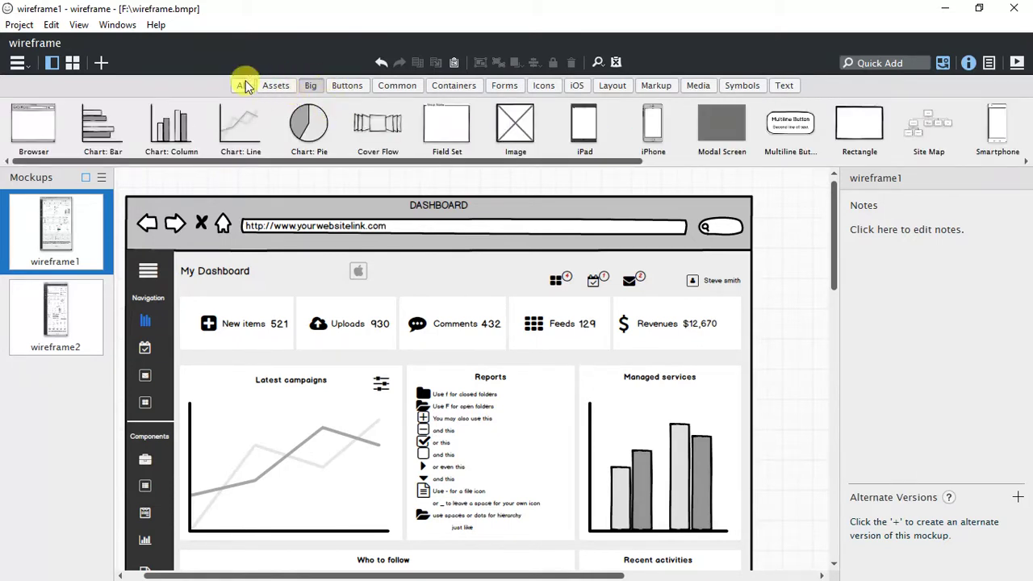
pyautogui.click(273, 86)
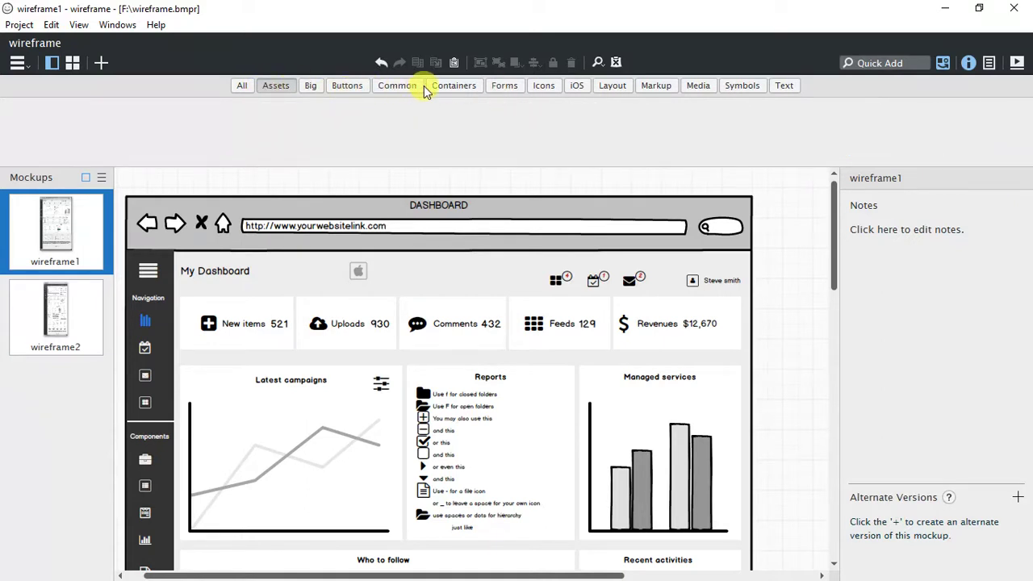
pyautogui.click(453, 87)
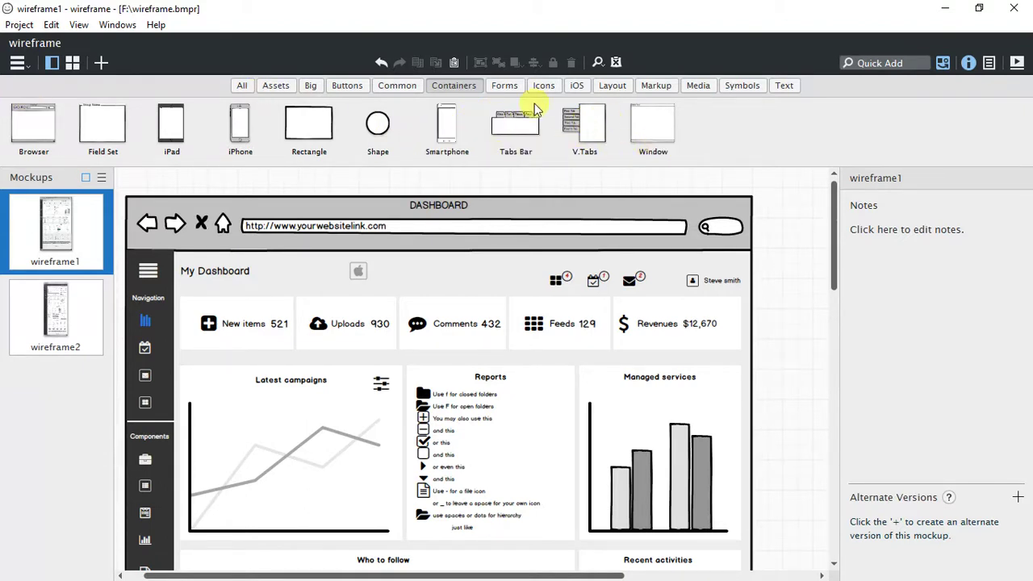
# - Place a Button from Forms in the dashboard header and give it a blue background
pyautogui.click(502, 88)
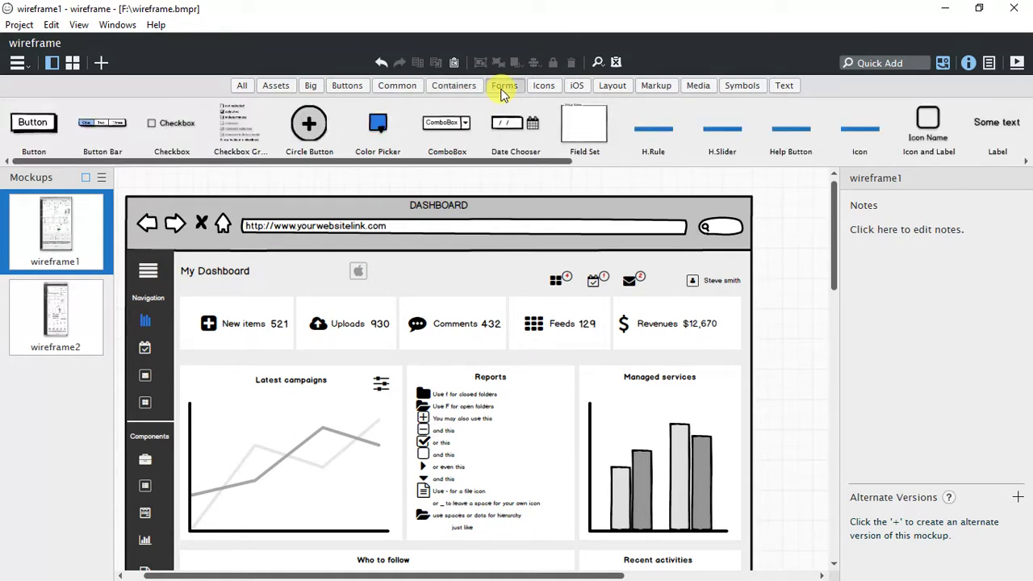
pyautogui.moveTo(34, 122); pyautogui.dragTo(444, 270)
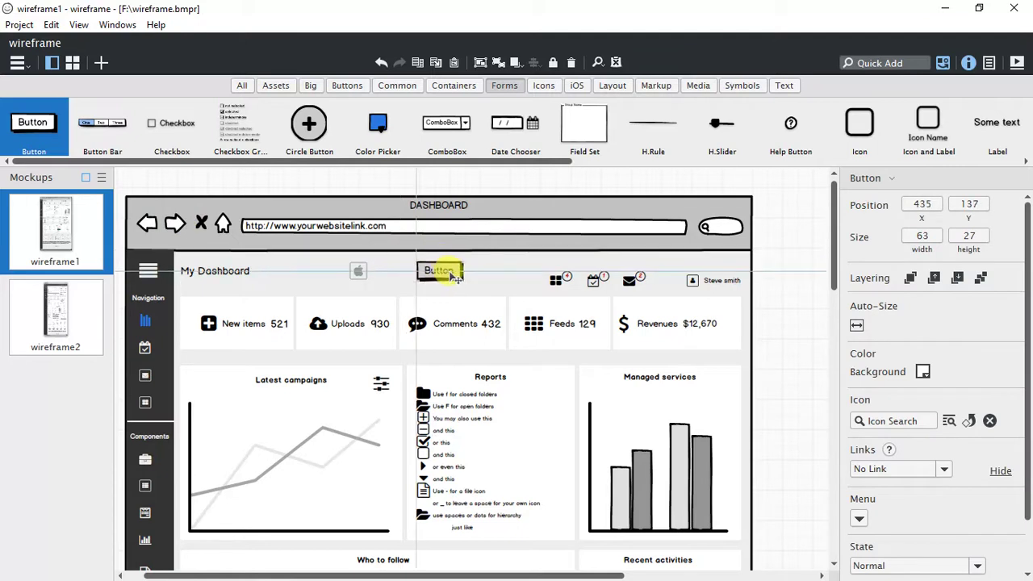
pyautogui.click(922, 372)
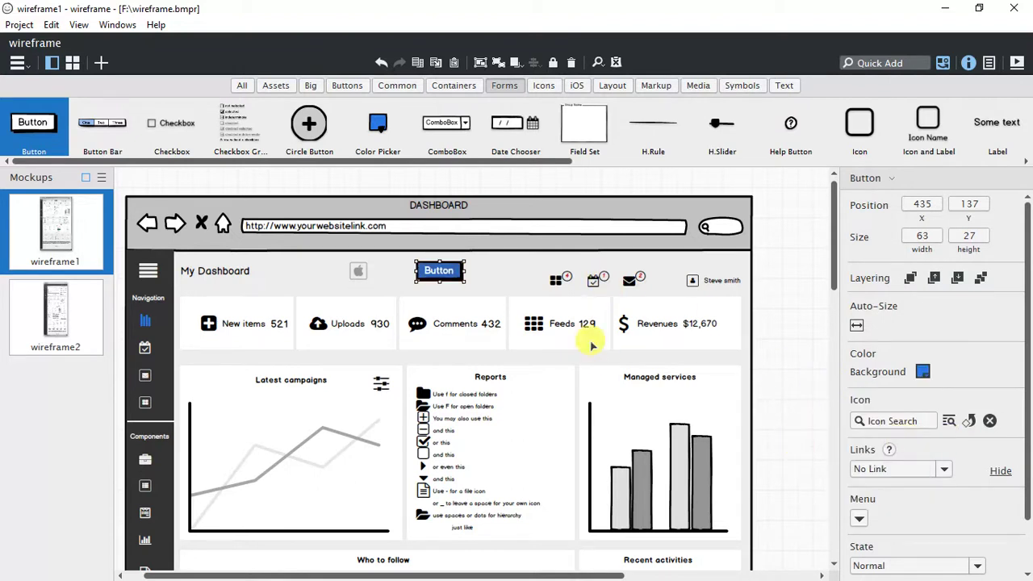
# - Relabel the button 'OK' and reselect it
pyautogui.doubleClick(442, 275)
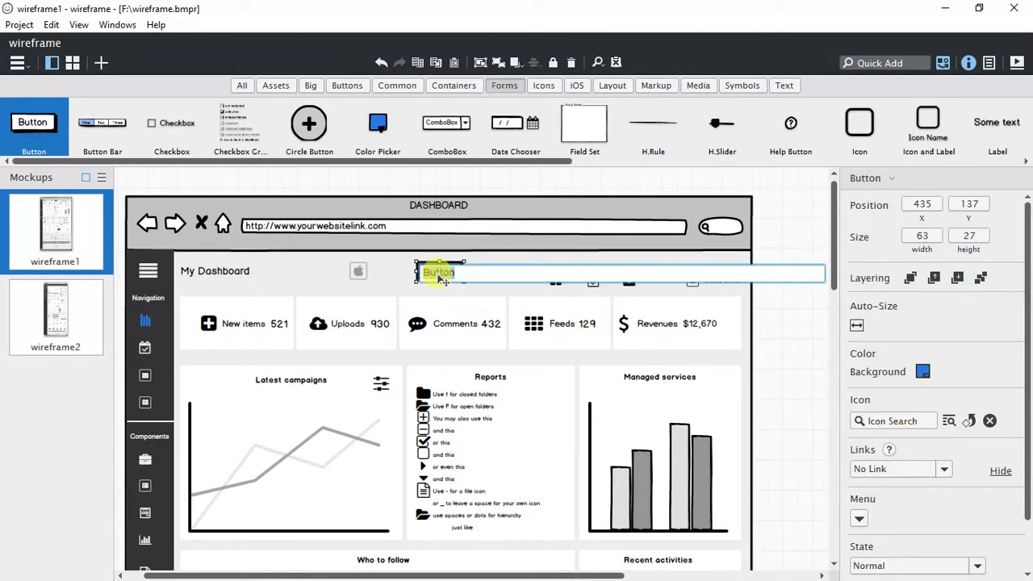
pyautogui.press('BackSpace')
pyautogui.write('OK')
pyautogui.press('Return')
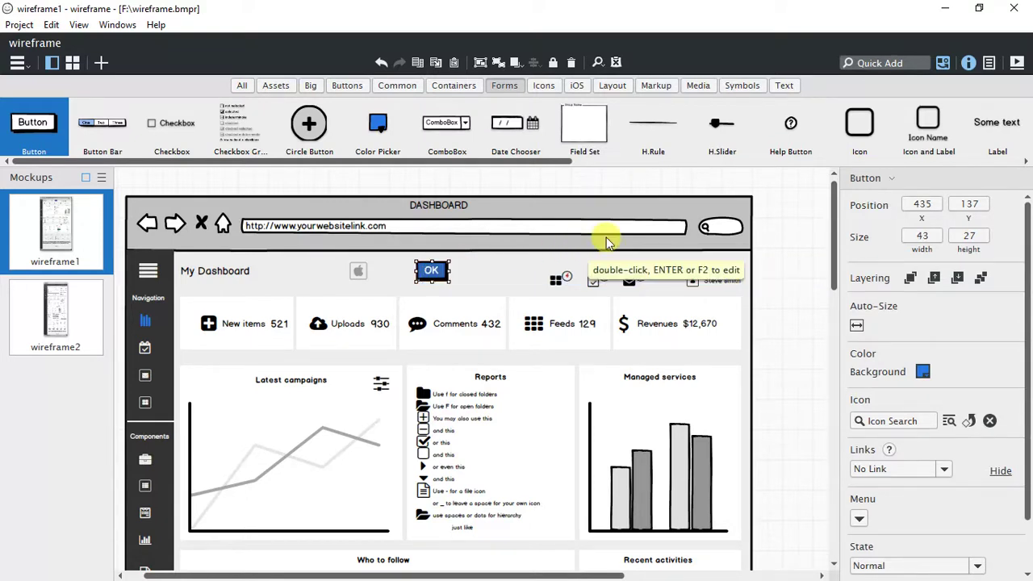
pyautogui.click(778, 257)
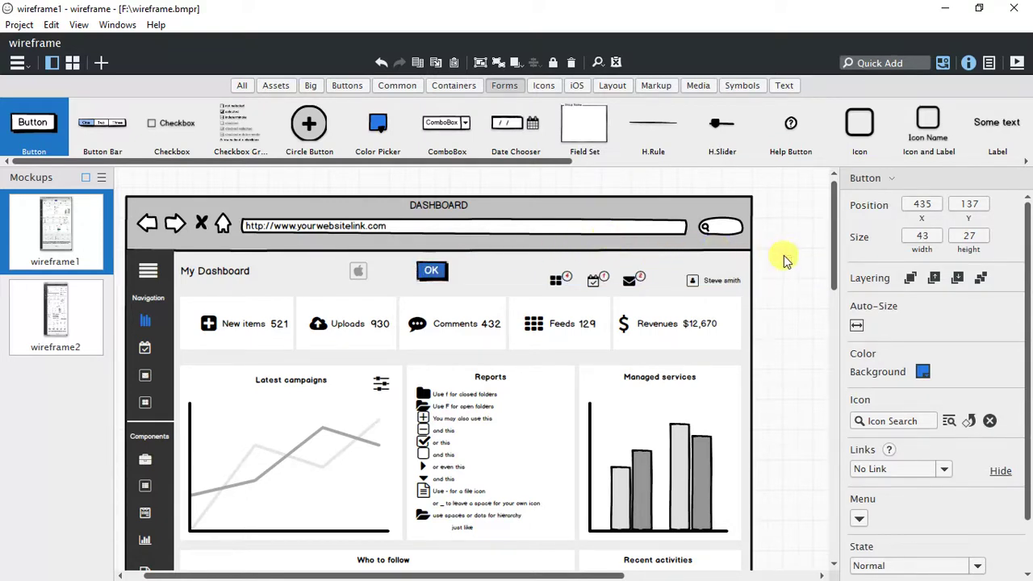
pyautogui.click(428, 272)
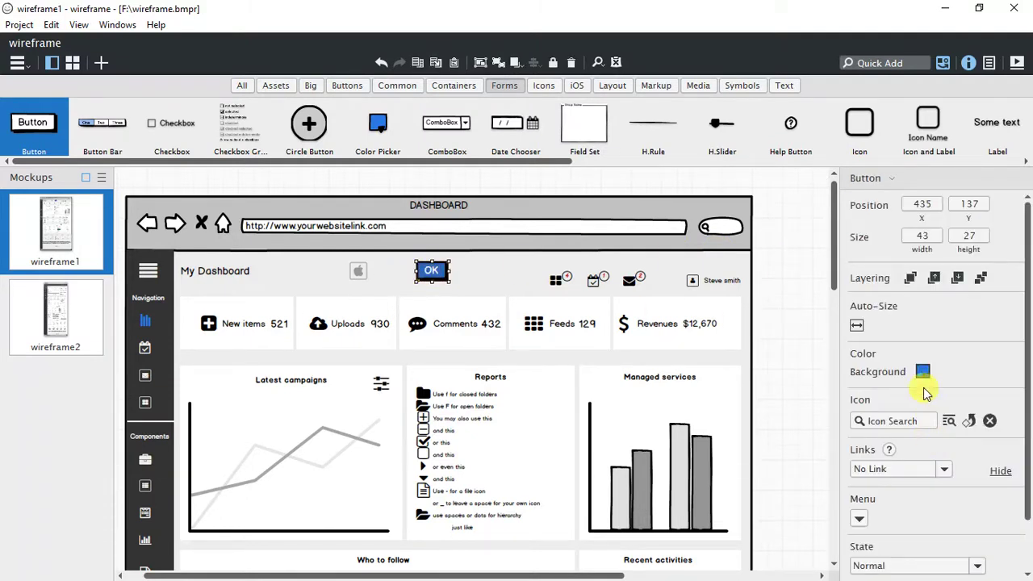
# - Set the OK button's State property to In Focus and check its highlighted look
pyautogui.scroll(-2, 915, 466)
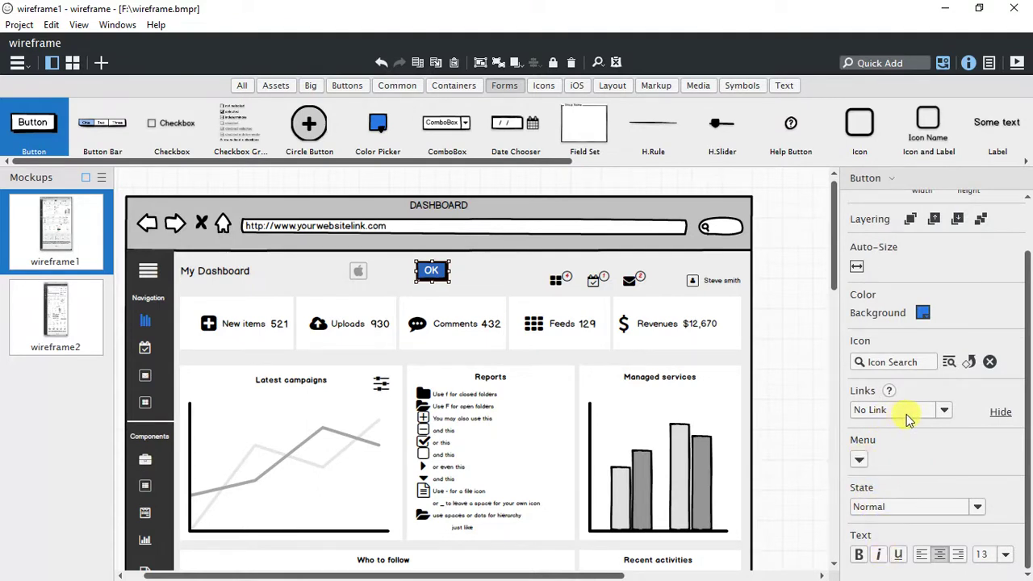
pyautogui.click(977, 507)
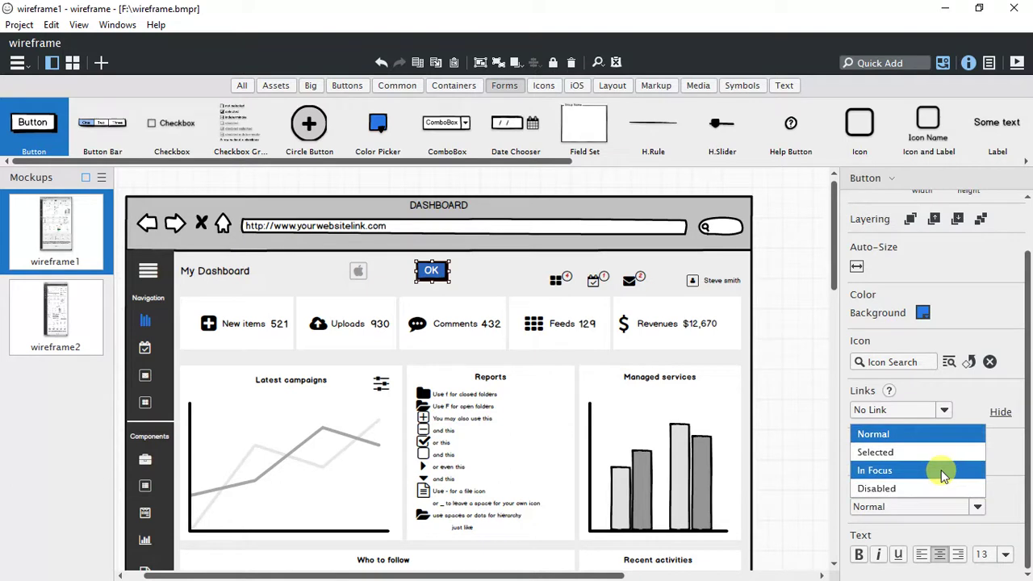
pyautogui.click(897, 470)
pyautogui.click(778, 296)
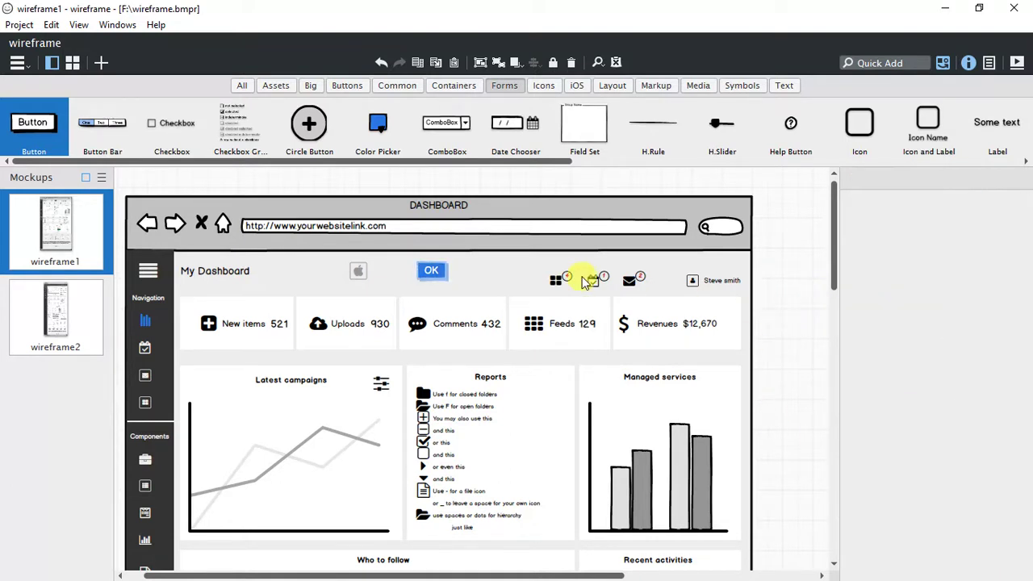
pyautogui.click(439, 278)
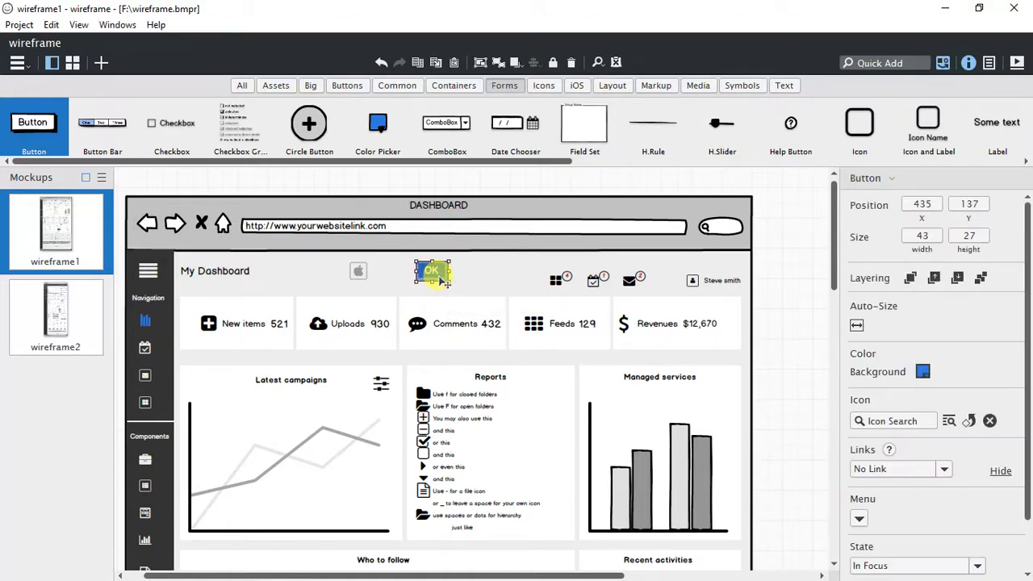